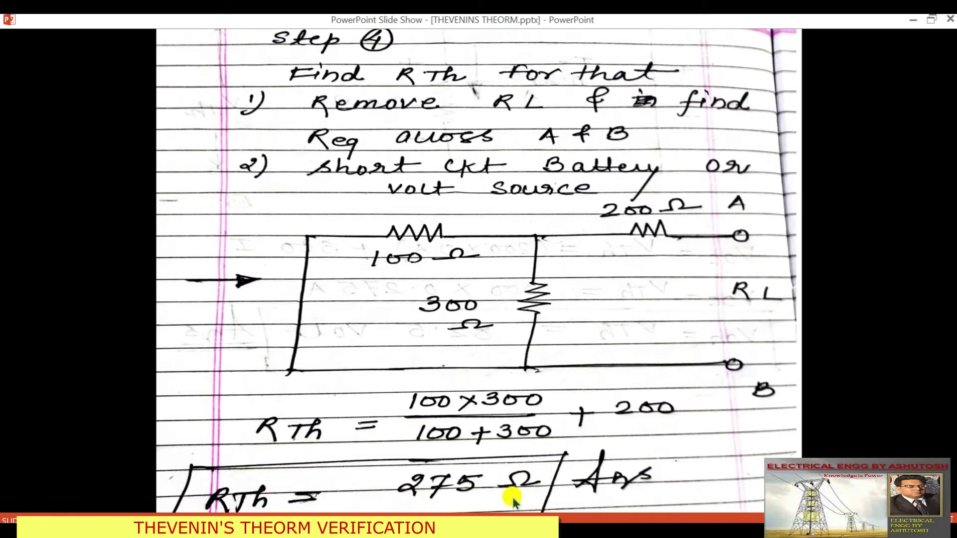
Advance the slide show to step 5, the Thevenin equivalent and load current calculation, and glance at the Multisim circuit
click(557, 464)
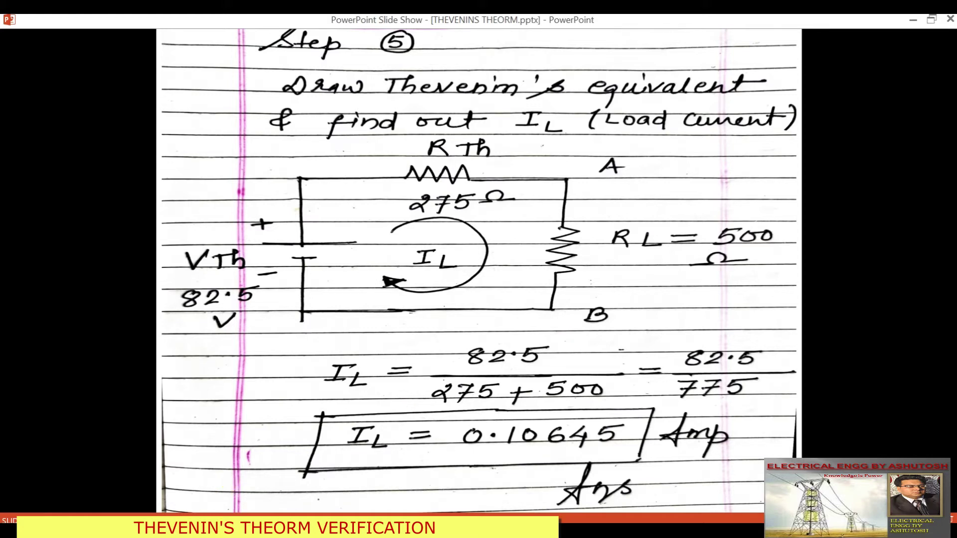
key(alt+Tab)
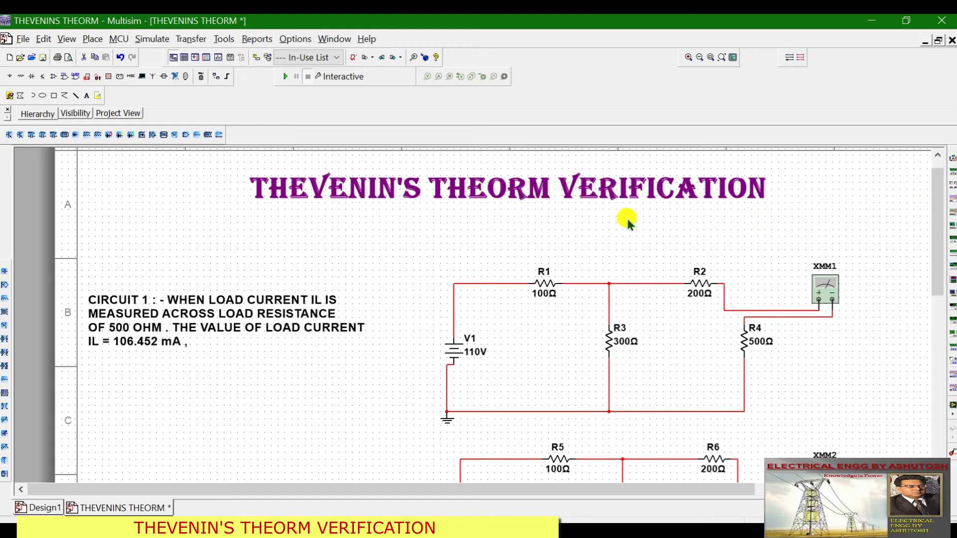
key(alt+Tab)
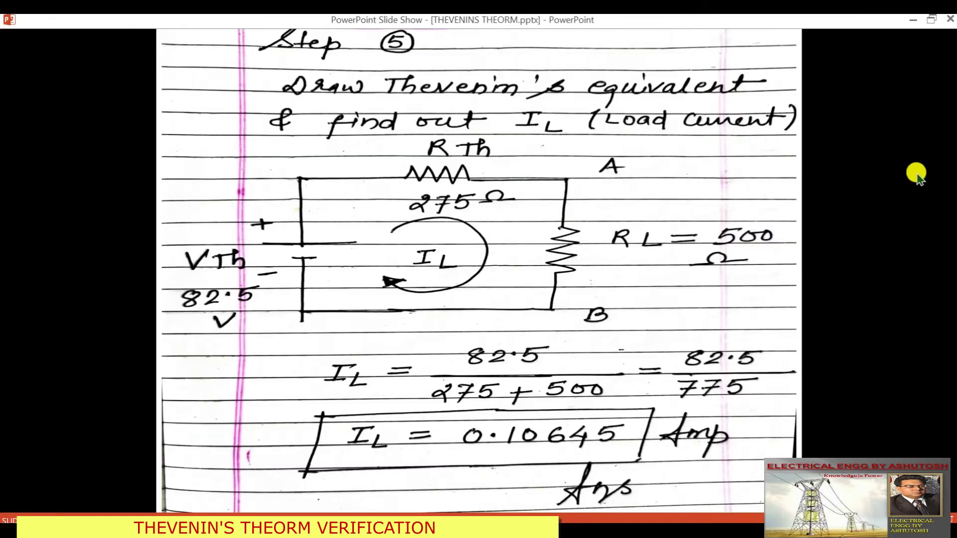
Shrink the PowerPoint slide show to a small window over the schematic, return to the step 1 slide, and minimize it
click(931, 20)
drag(722, 75, 279, 105)
scroll(337, 280, down, 1)
scroll(338, 281, up, 1)
scroll(338, 280, up, 3)
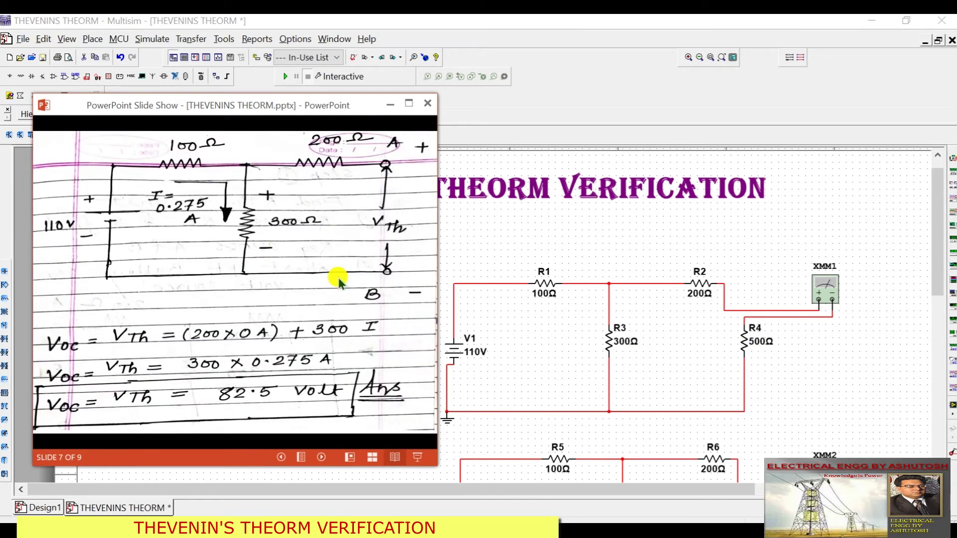
scroll(337, 277, up, 1)
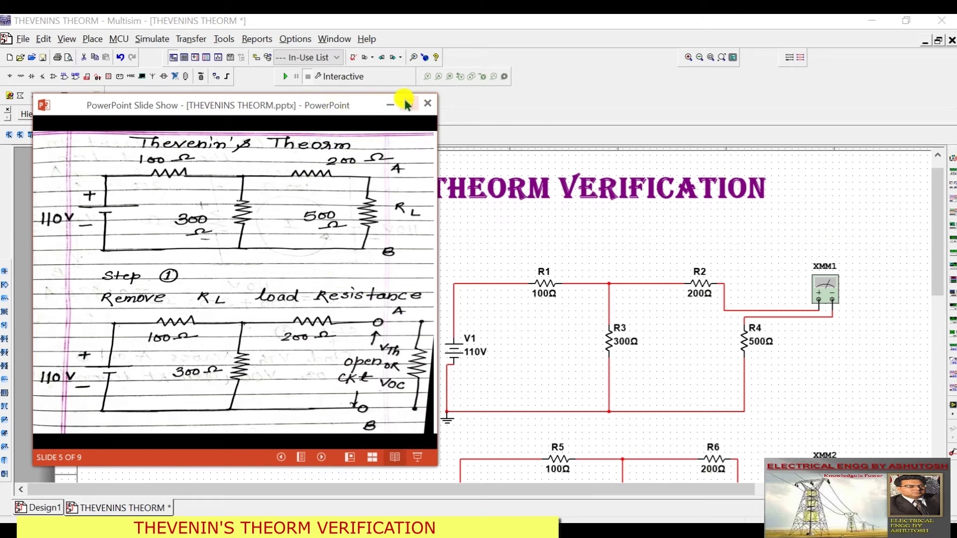
click(389, 104)
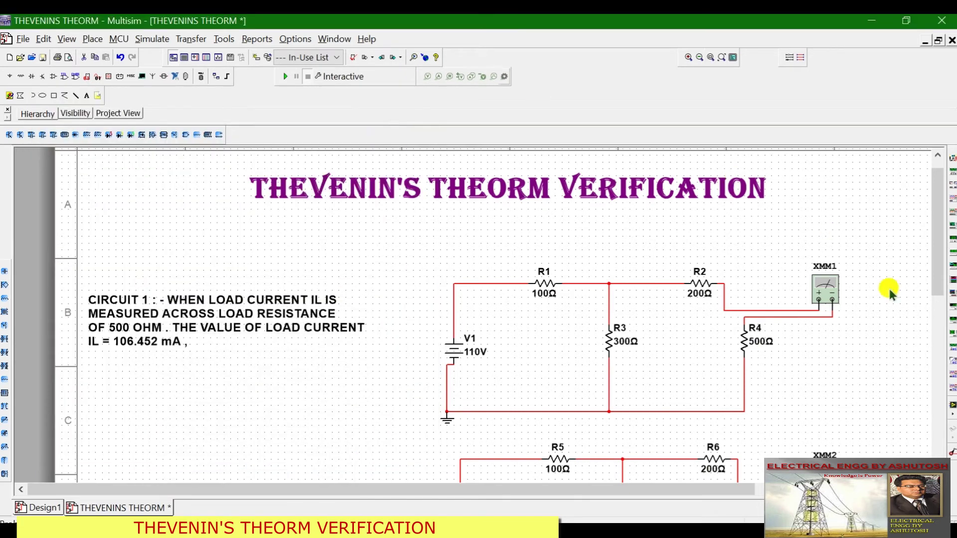
Check the load current on multimeter XMM1 in circuit 1, and close the meter
drag(935, 199, 938, 216)
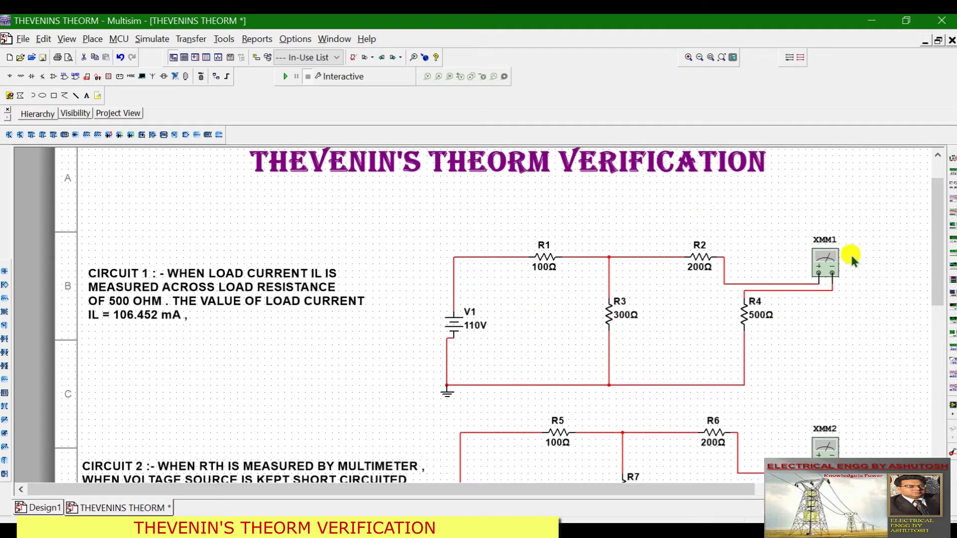
double_click(825, 260)
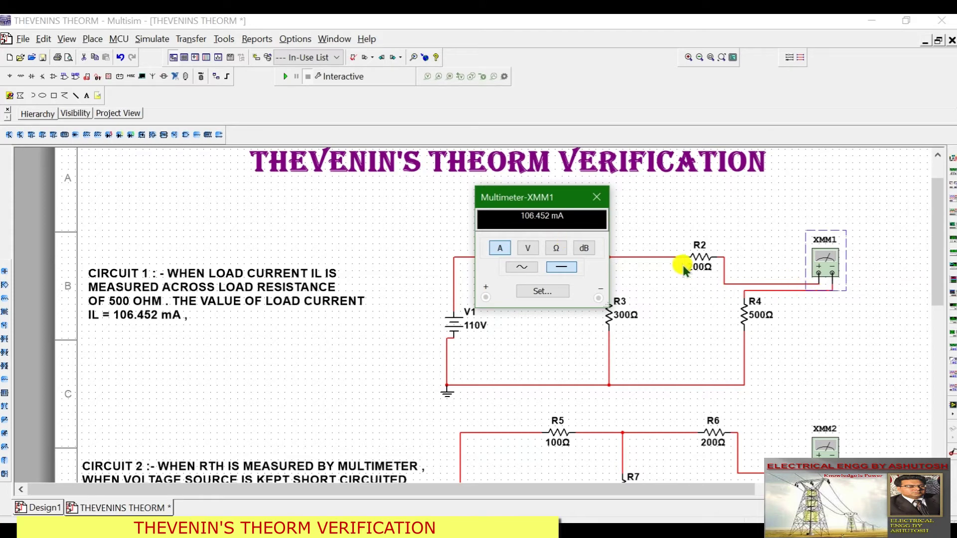
click(600, 199)
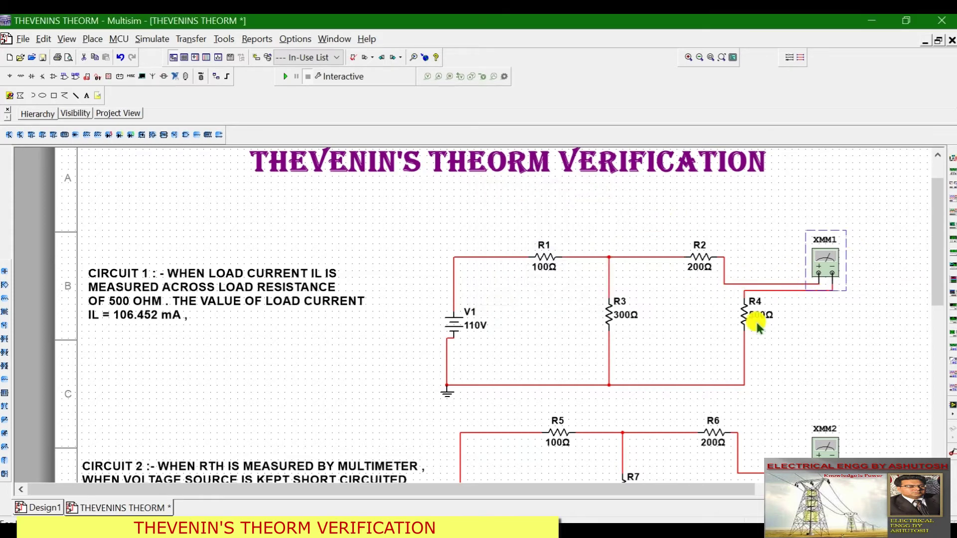
double_click(828, 255)
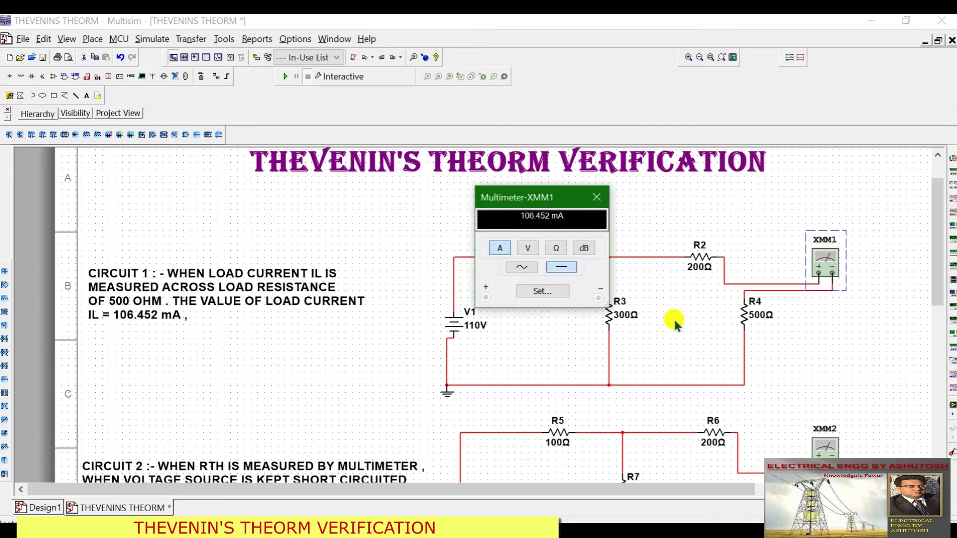
click(596, 196)
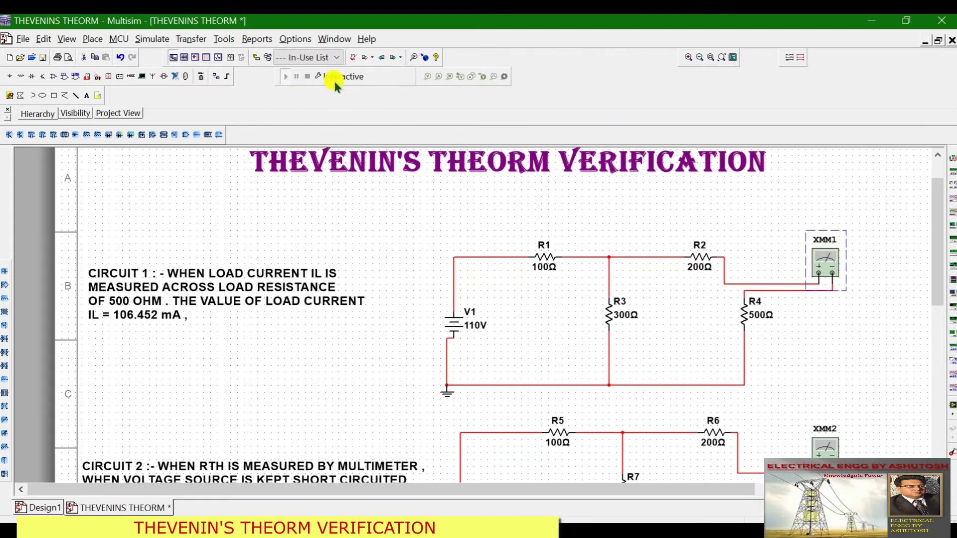
Run the interactive simulation with multimeter XMM1 open to measure the load current through the 500 Ω resistor
double_click(823, 262)
key(F5)
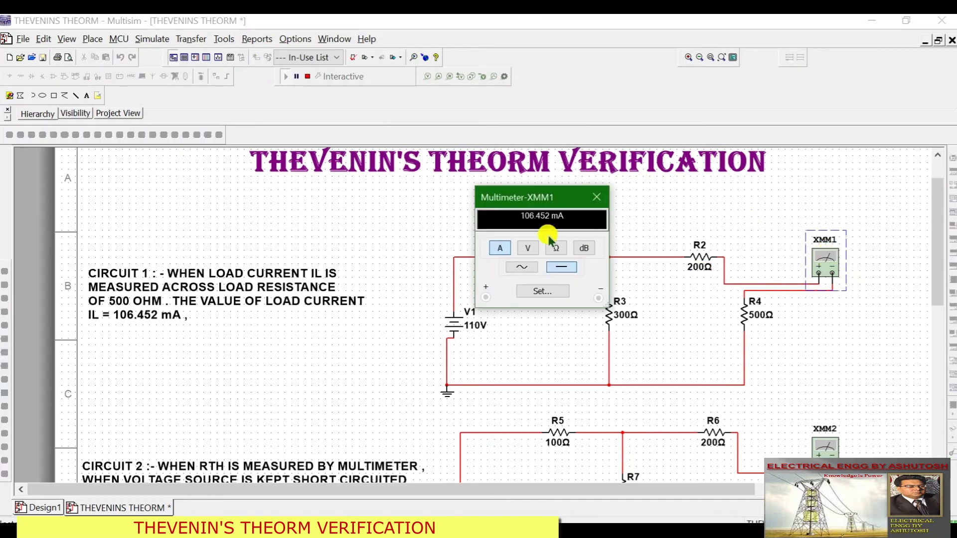
drag(574, 202, 475, 203)
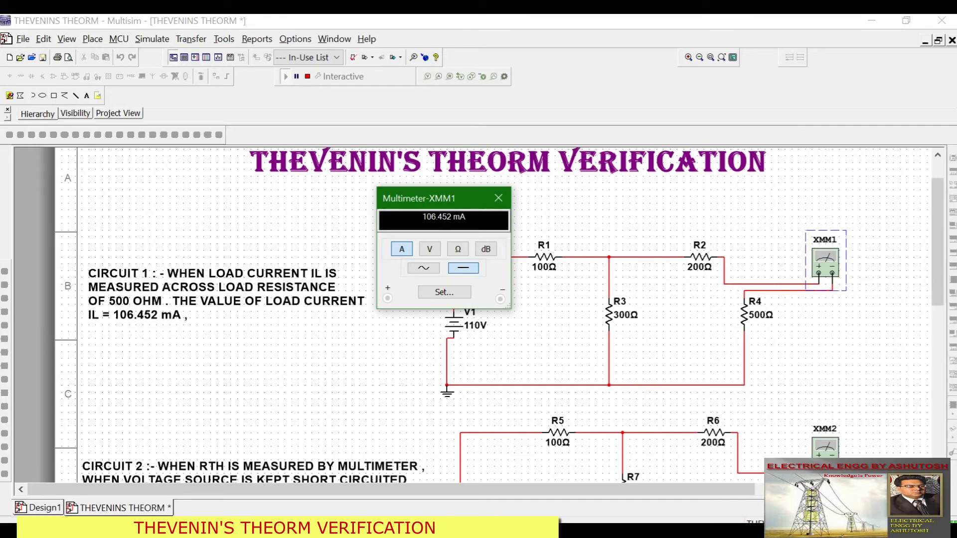
Compare the XMM1 reading with the load current calculated on the step 5 slide in PowerPoint, and close the meter
key(alt+Tab)
drag(452, 198, 555, 204)
key(alt+Tab)
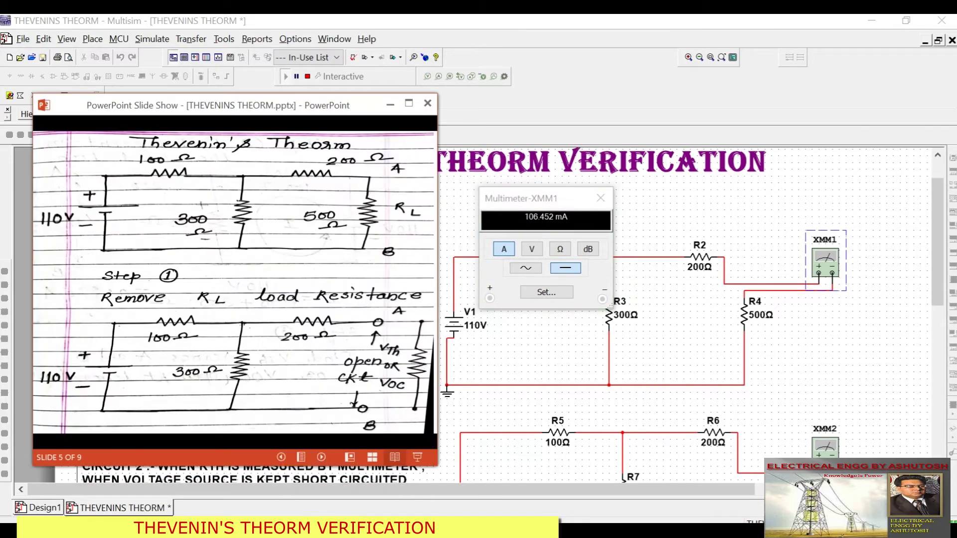
click(273, 277)
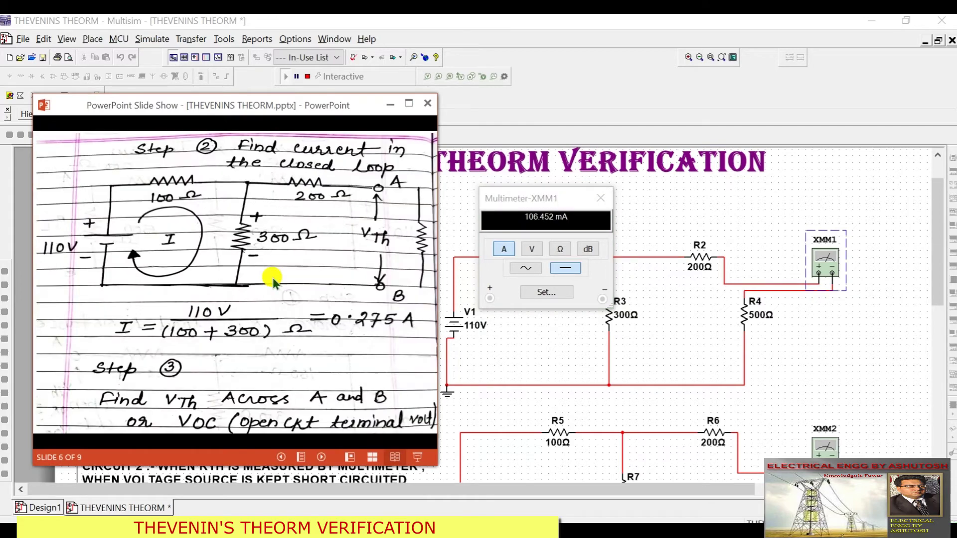
click(273, 277)
click(273, 277)
click(272, 277)
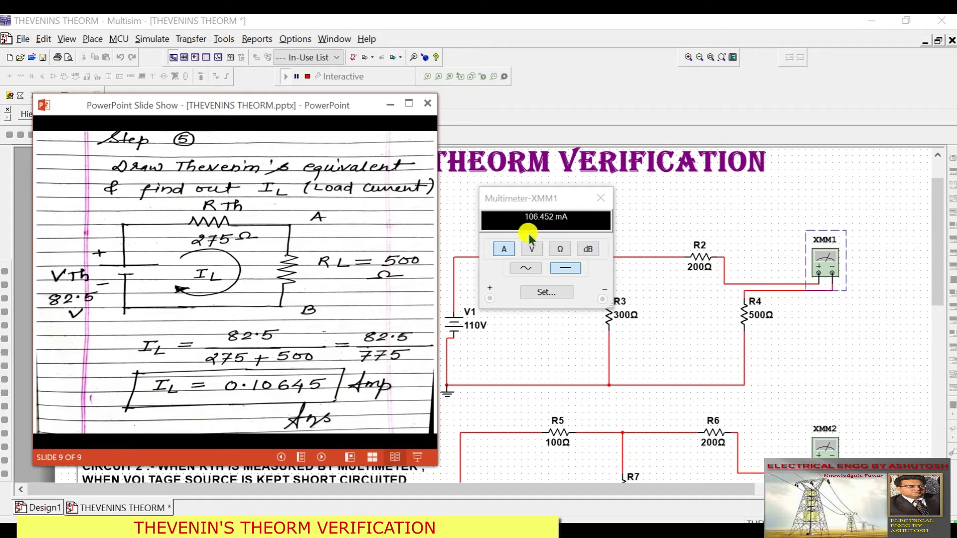
click(600, 198)
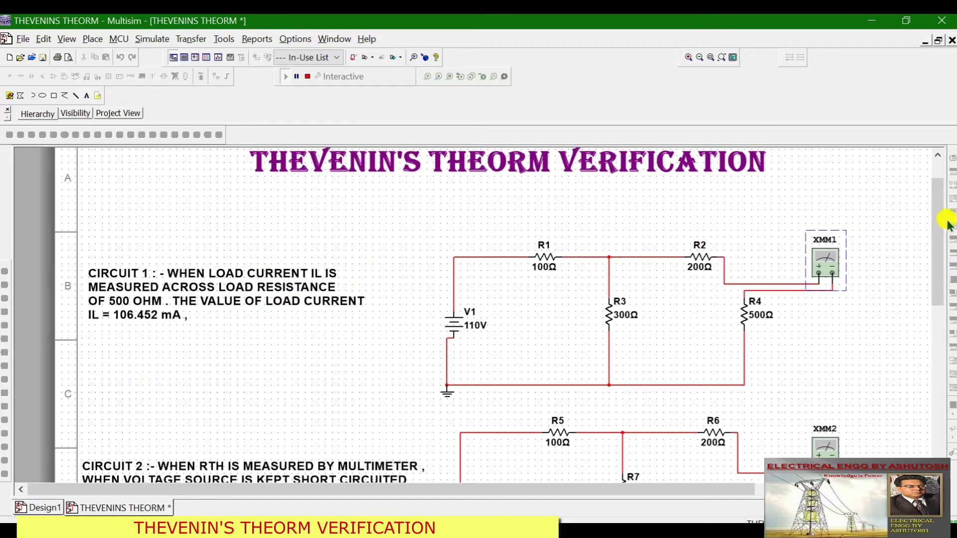
Measure the Thevenin resistance of circuit 2 with multimeter XMM2
drag(939, 209, 942, 251)
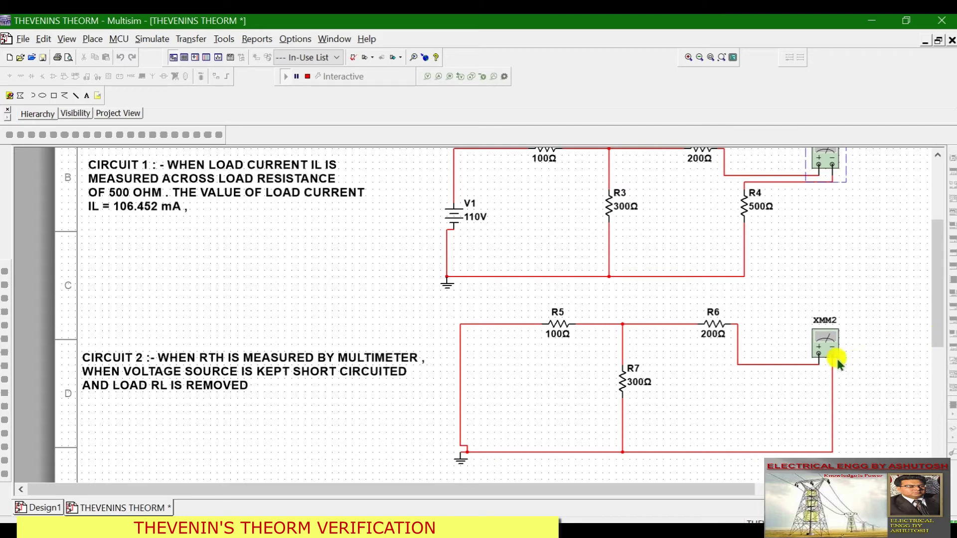
double_click(826, 343)
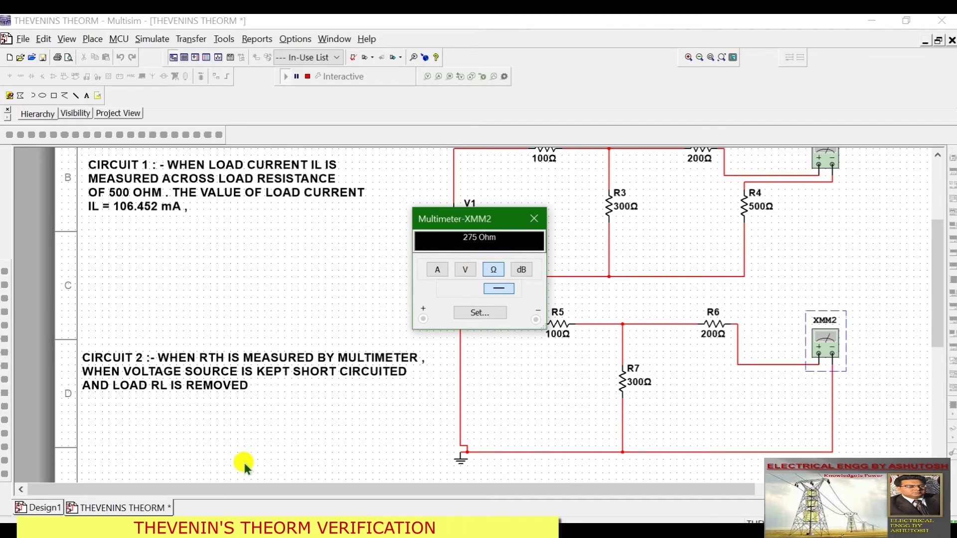
click(309, 470)
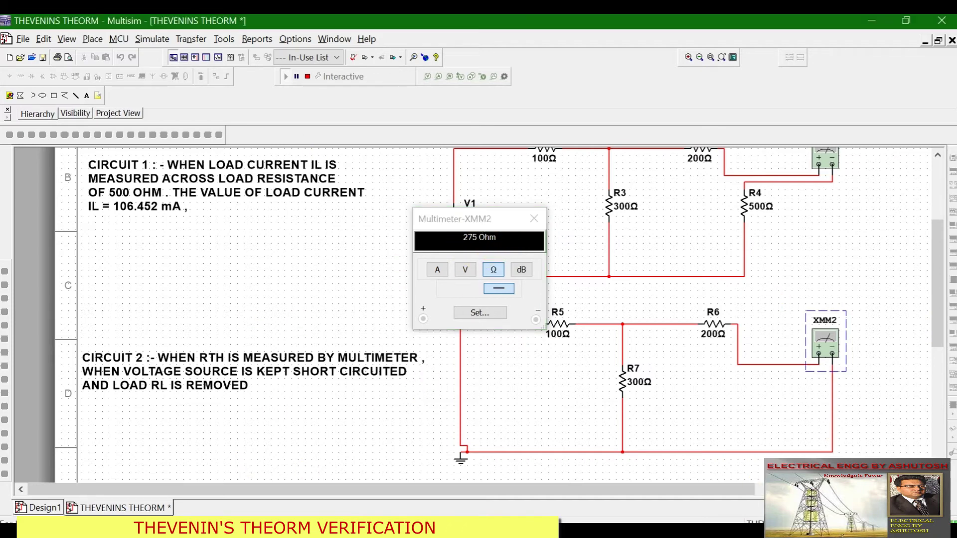
Compare the XMM2 reading with the RTh calculation on the step 4 slide in PowerPoint, and close the meter
key(alt+Tab)
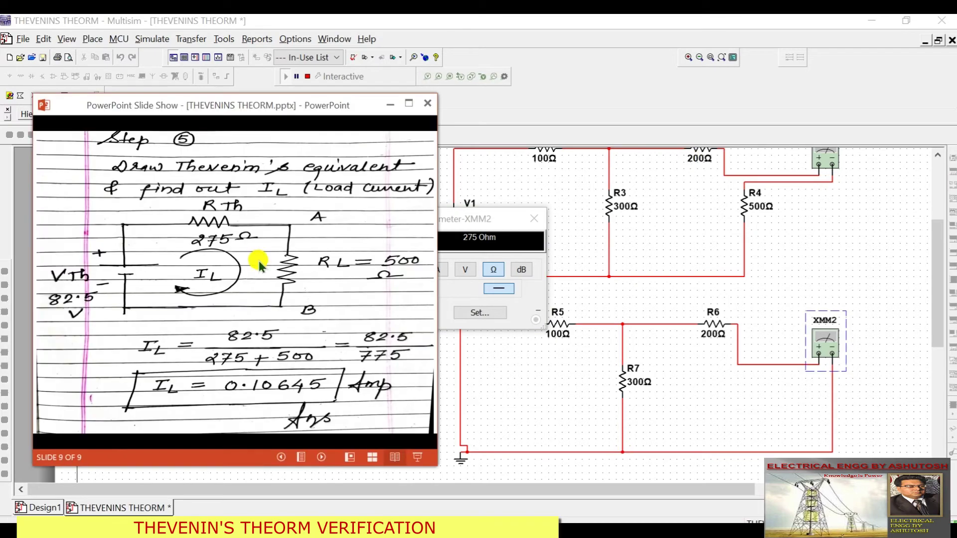
key(Right)
key(Left)
key(Left)
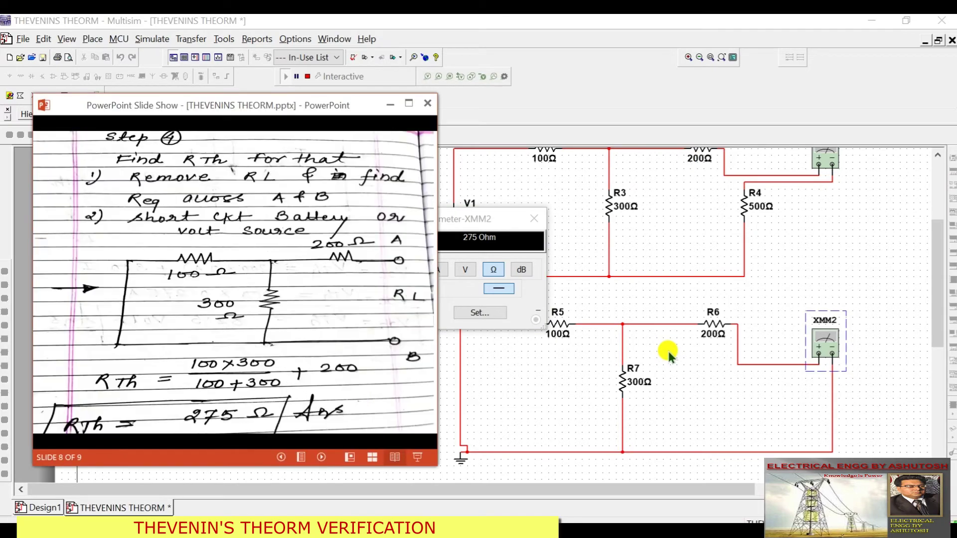
drag(327, 102, 289, 81)
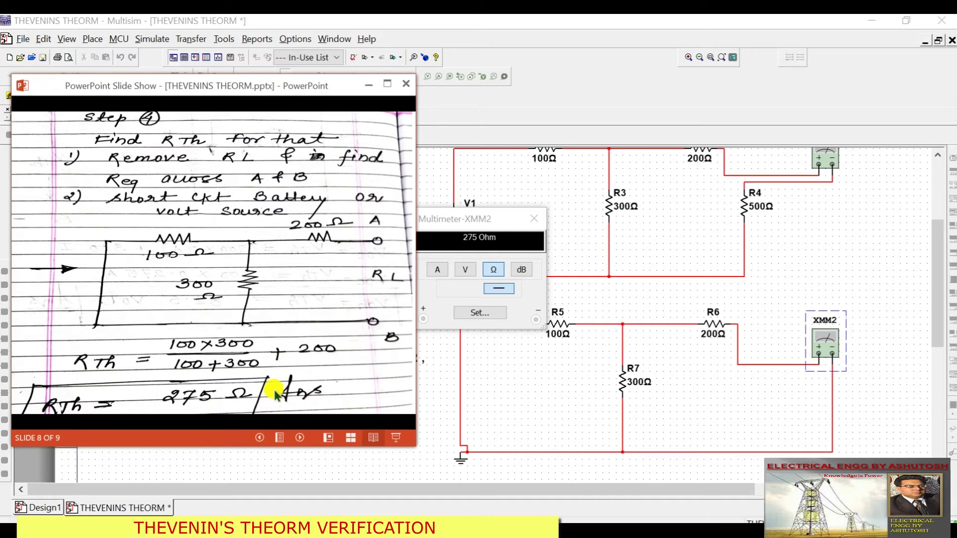
click(482, 243)
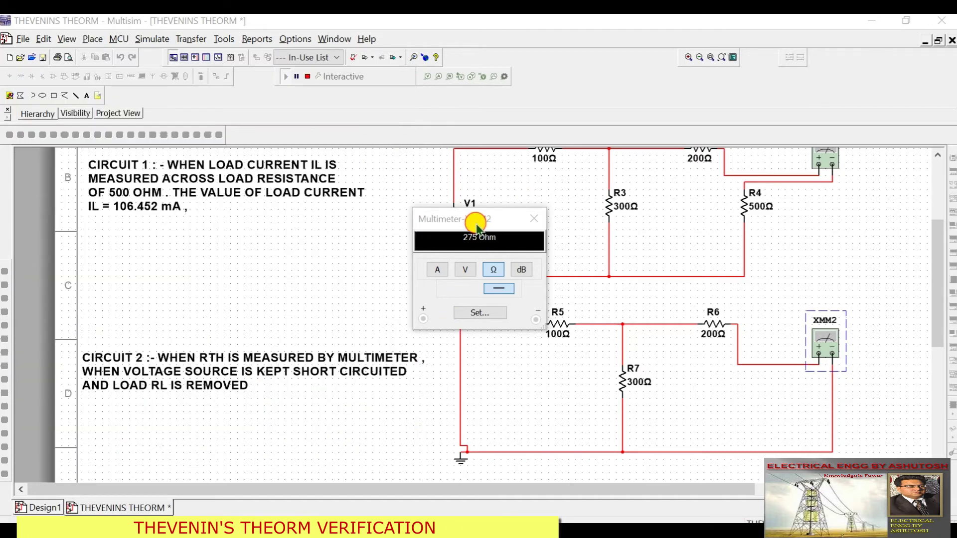
drag(498, 219, 544, 217)
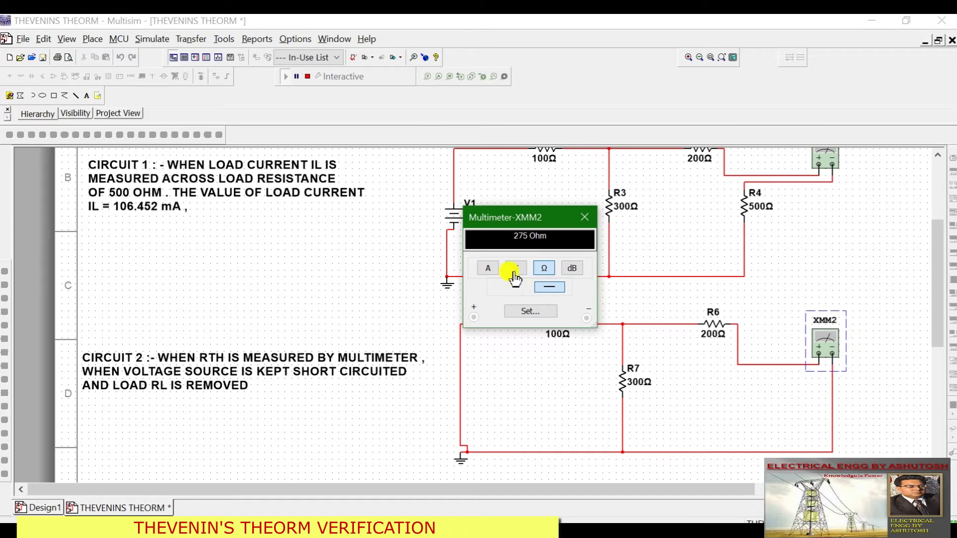
click(583, 218)
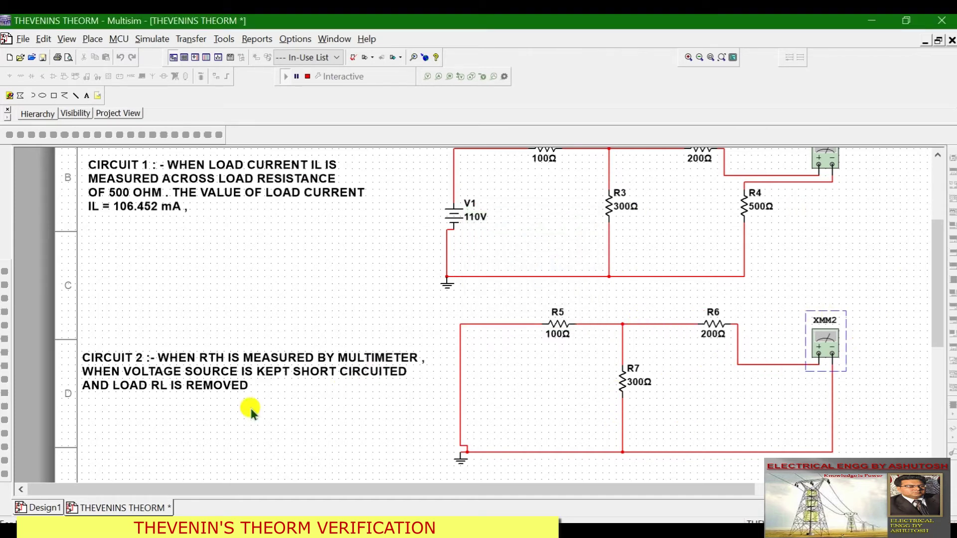
Check the open-circuit voltage on multimeter XMM3 in circuit 3, close the meter, and return to circuit 1
drag(938, 240, 930, 346)
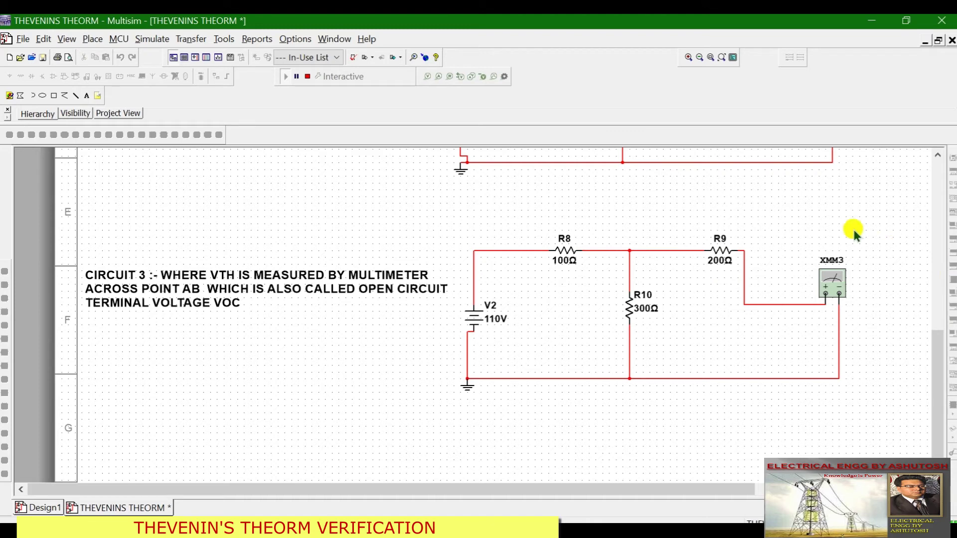
double_click(830, 277)
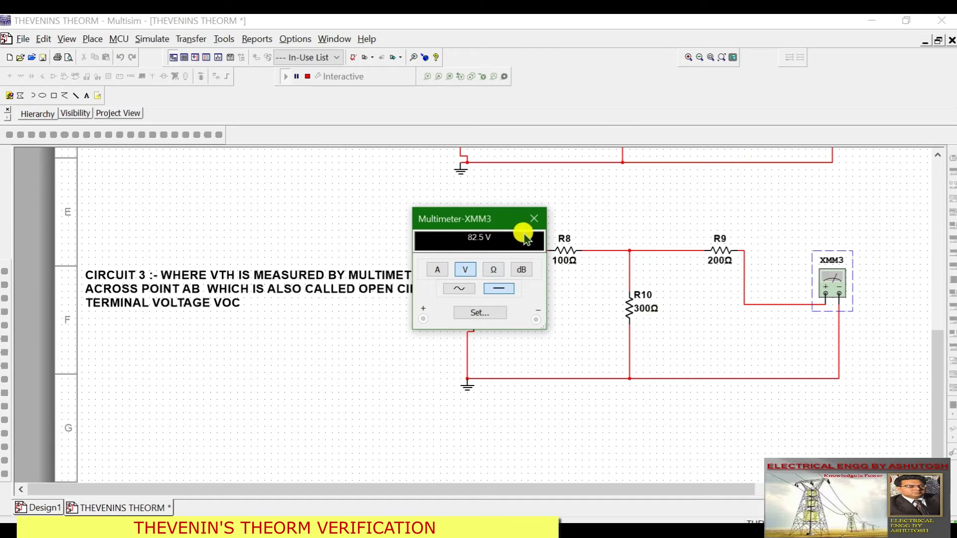
click(533, 218)
drag(939, 383, 939, 169)
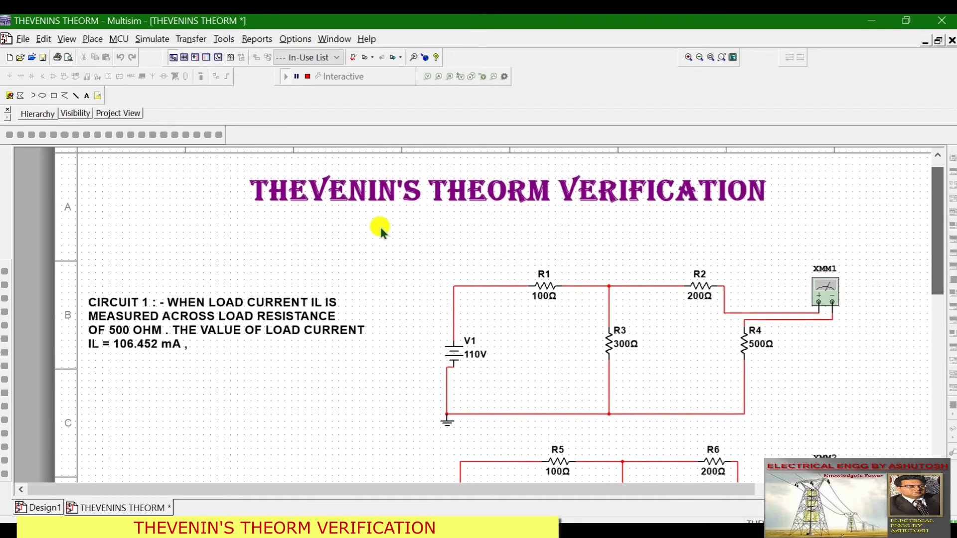
Restart the interactive simulation and measure the Thevenin voltage of circuit 3 with multimeter XMM3
click(307, 75)
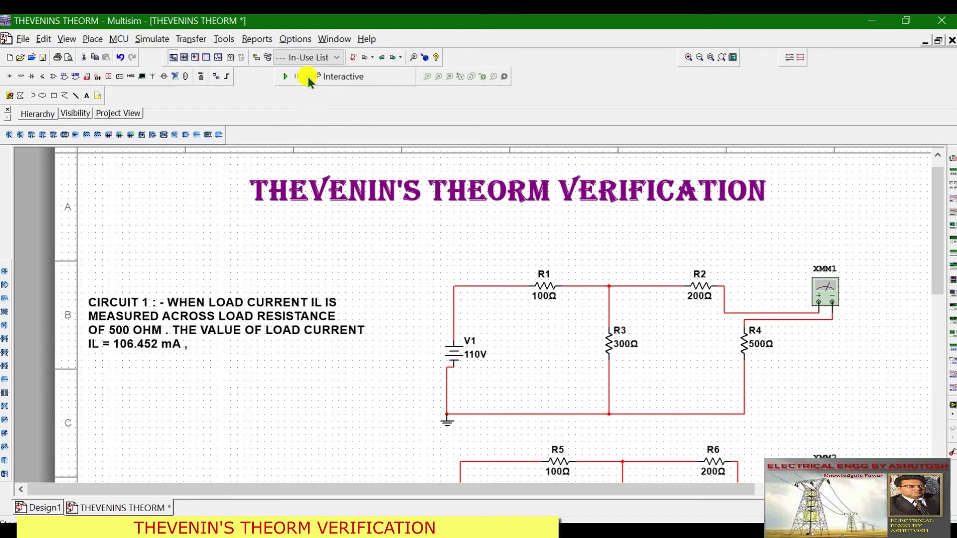
click(283, 76)
drag(937, 206, 934, 338)
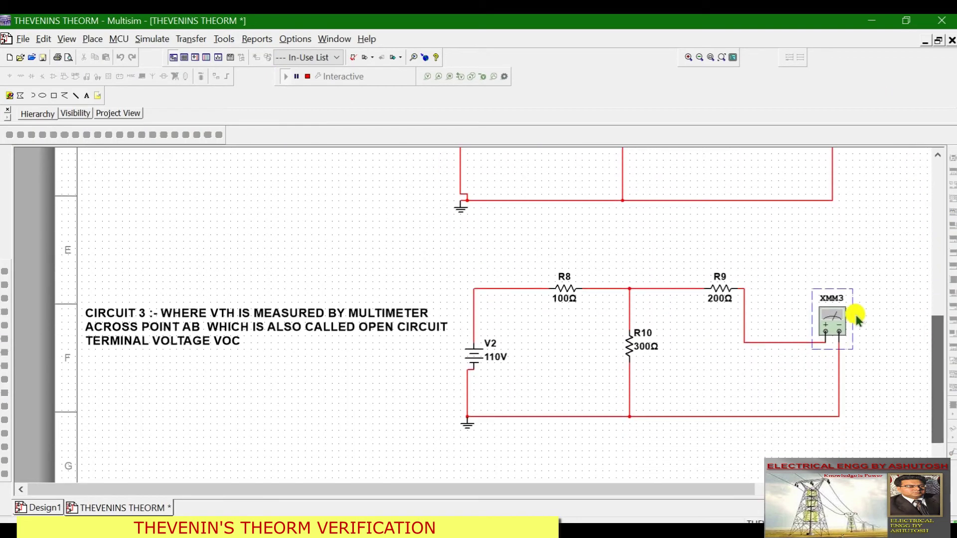
double_click(832, 316)
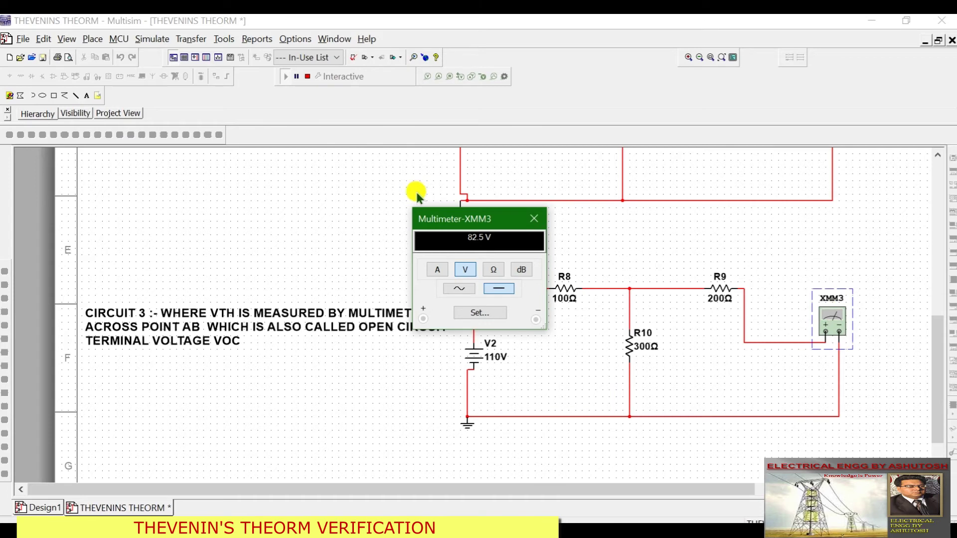
Compare the XMM3 reading with the VTh calculation on slide 7 in PowerPoint, placing the slide window beside the meter
key(alt+Tab)
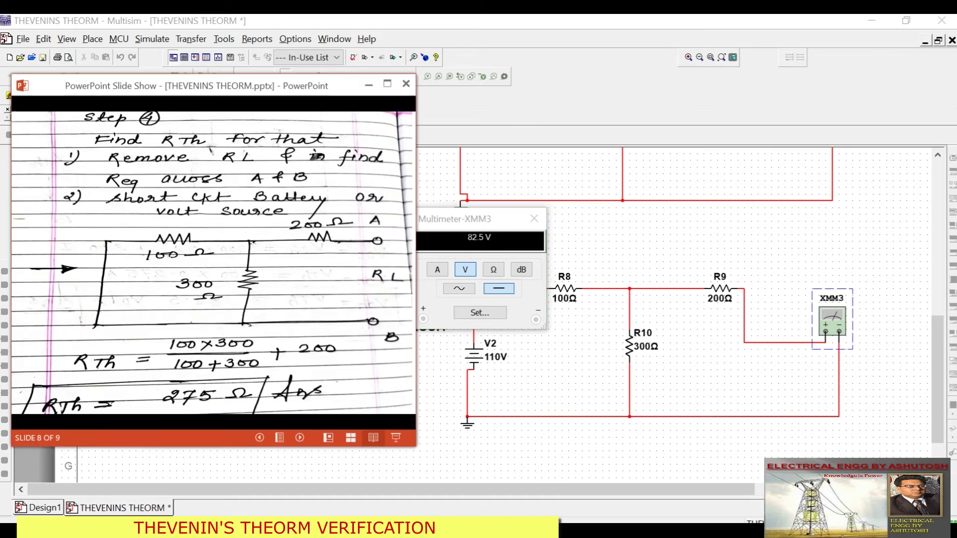
click(262, 307)
click(262, 306)
scroll(262, 307, up, 3)
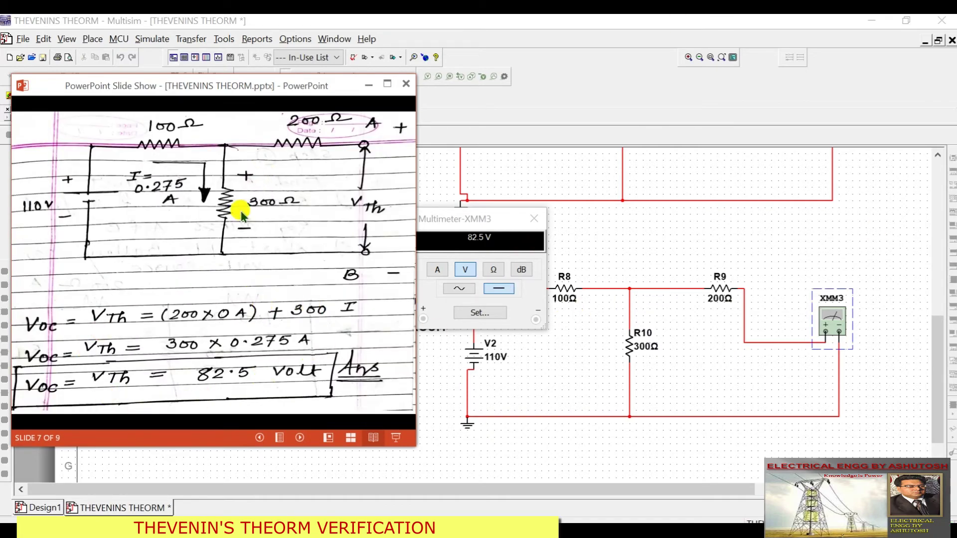
drag(225, 87, 216, 71)
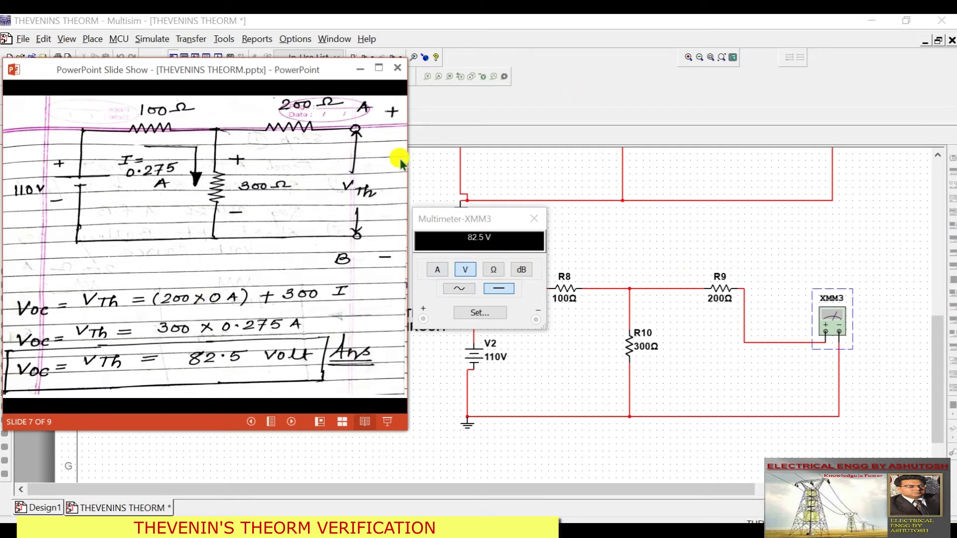
Minimize the slide show window while keeping the presentation open, and close multimeter XMM3
click(398, 69)
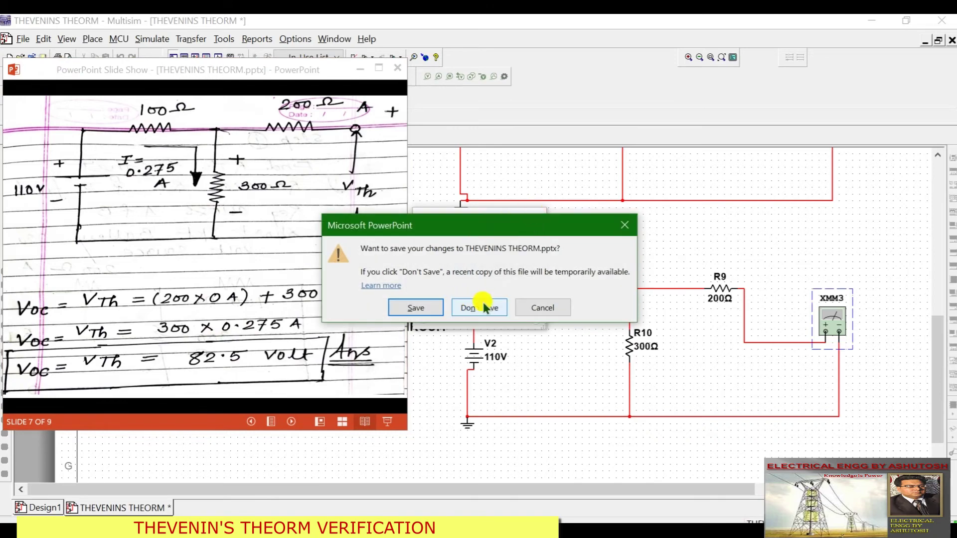
click(534, 305)
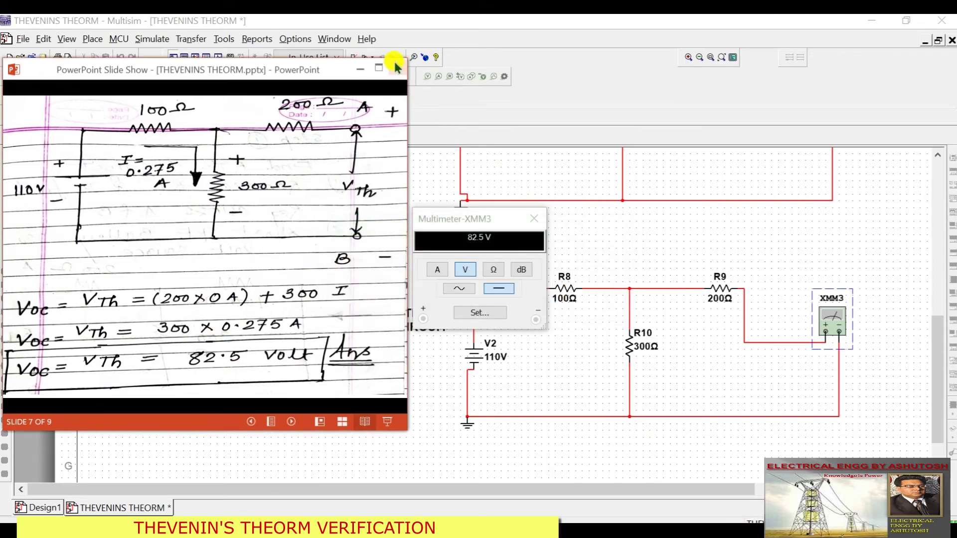
click(360, 69)
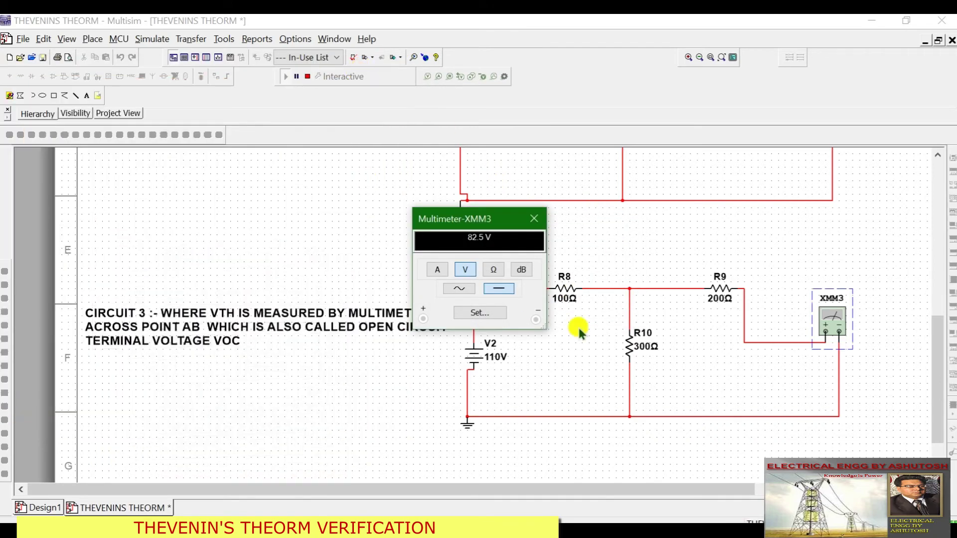
click(525, 219)
click(534, 219)
drag(938, 379, 934, 213)
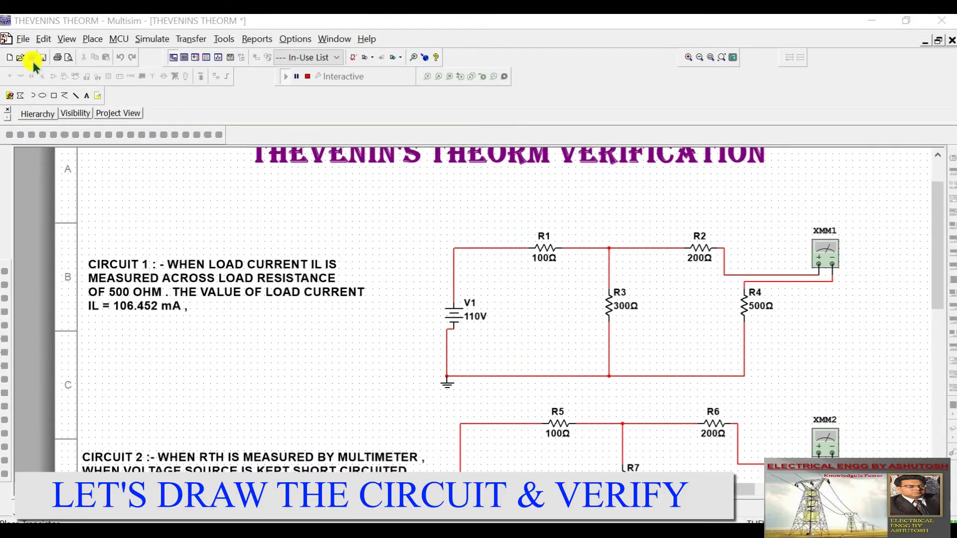
Create a new blank design and place a DC_POWER source from the POWER_SOURCES family on its sheet
click(22, 38)
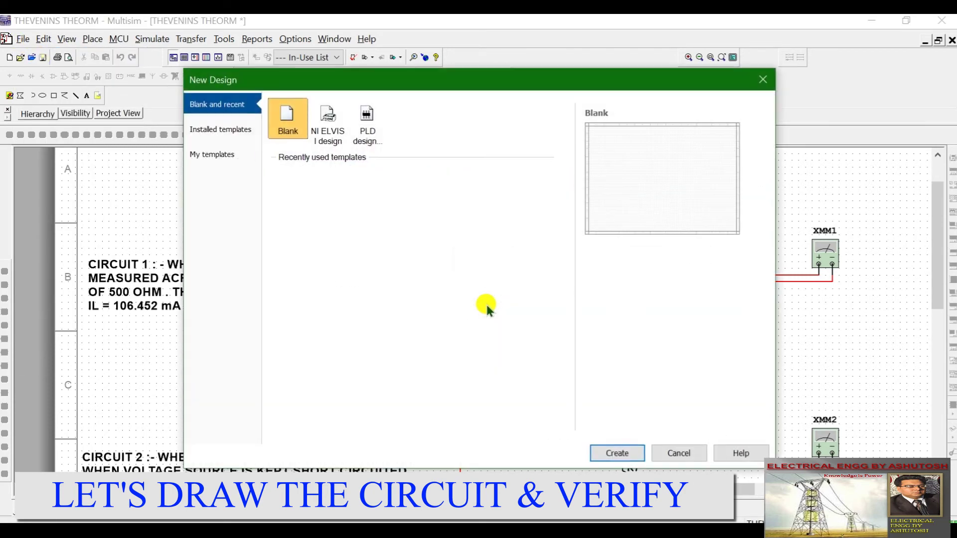
click(610, 453)
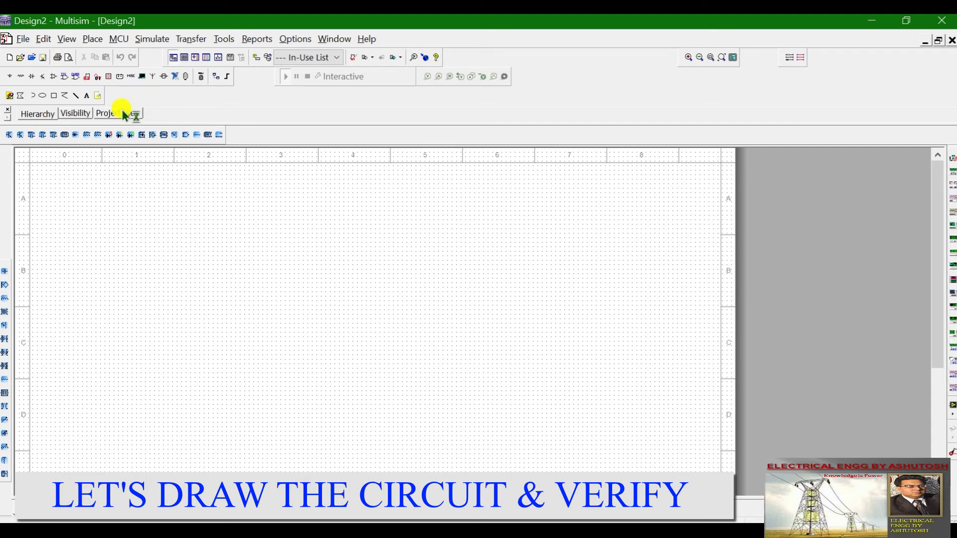
click(10, 80)
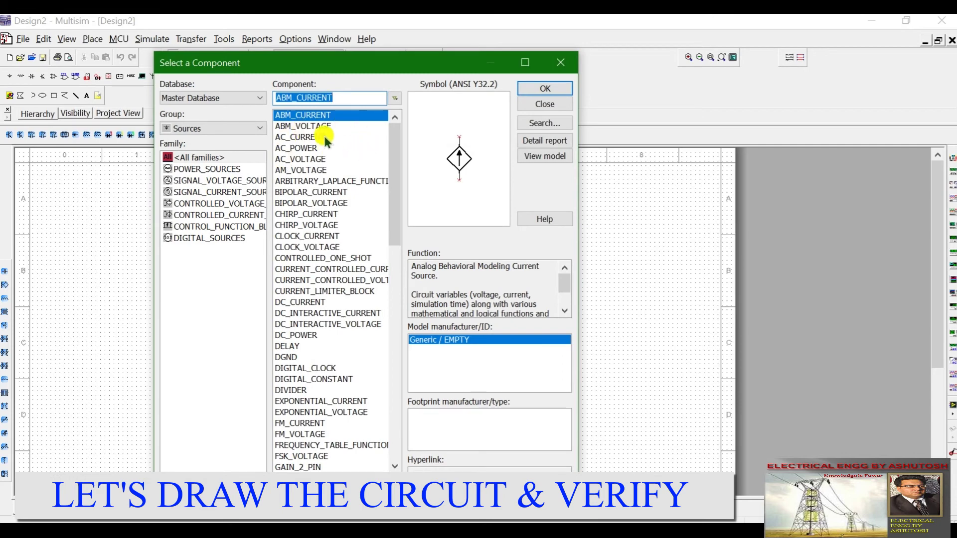
click(223, 170)
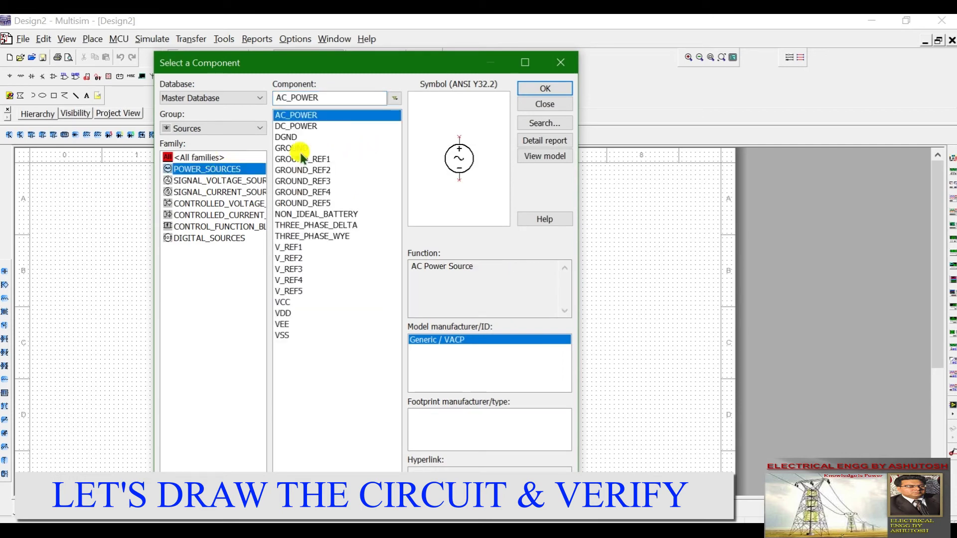
click(296, 126)
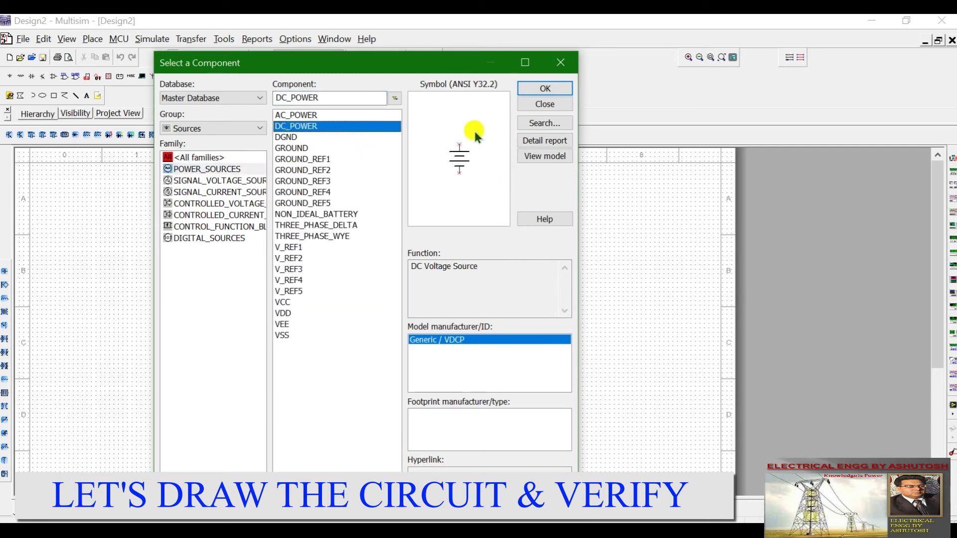
click(543, 88)
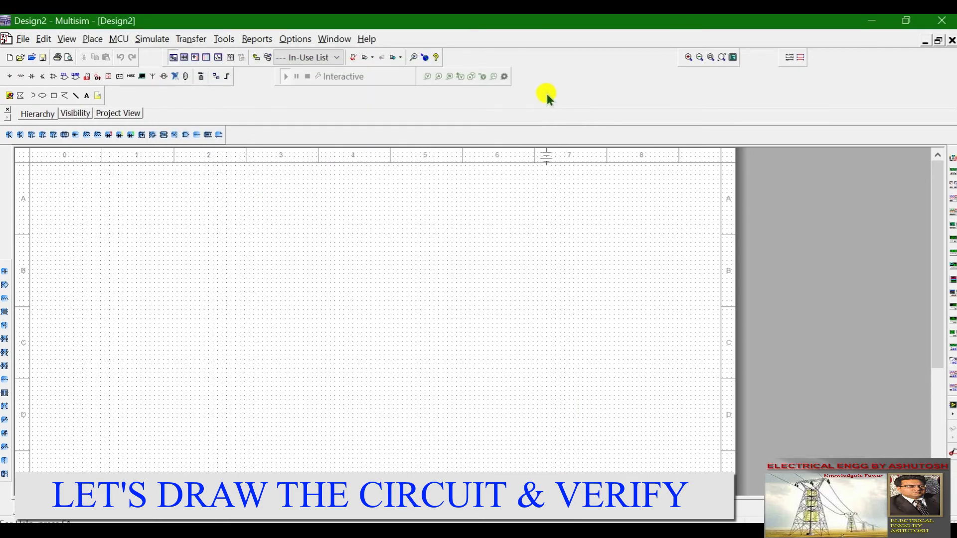
scroll(270, 302, up, 1)
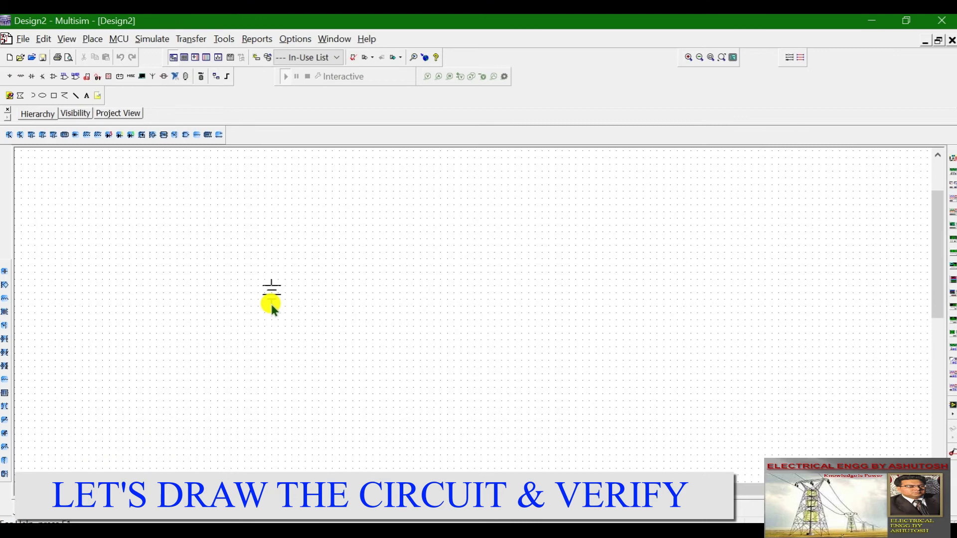
click(226, 319)
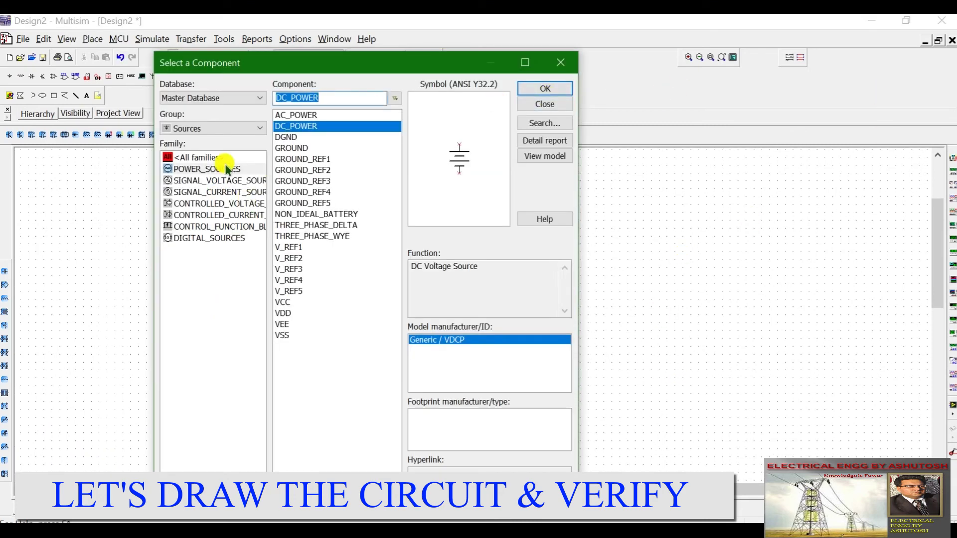
Place four horizontal 1 kΩ resistors from the Basic group beside the DC source, two in an upper row and two in a lower row
click(230, 125)
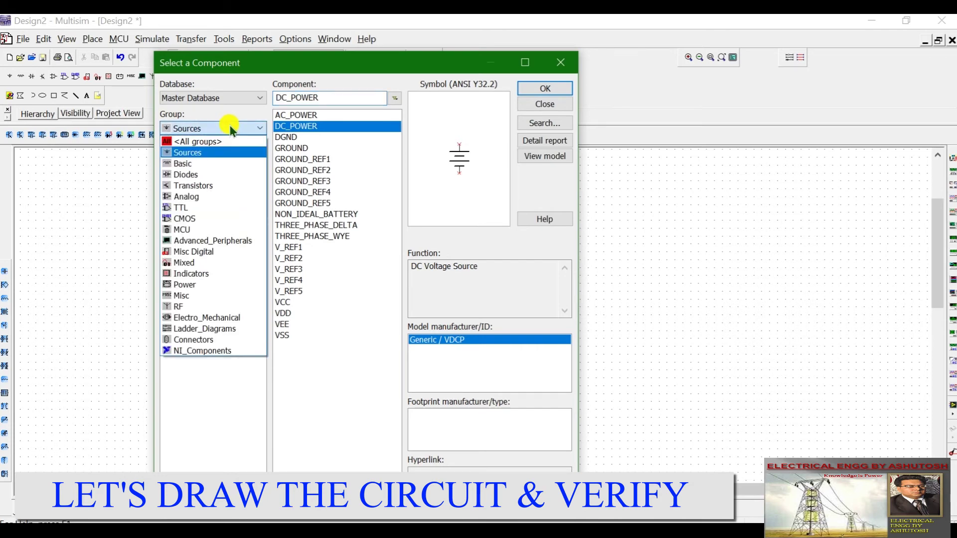
click(199, 164)
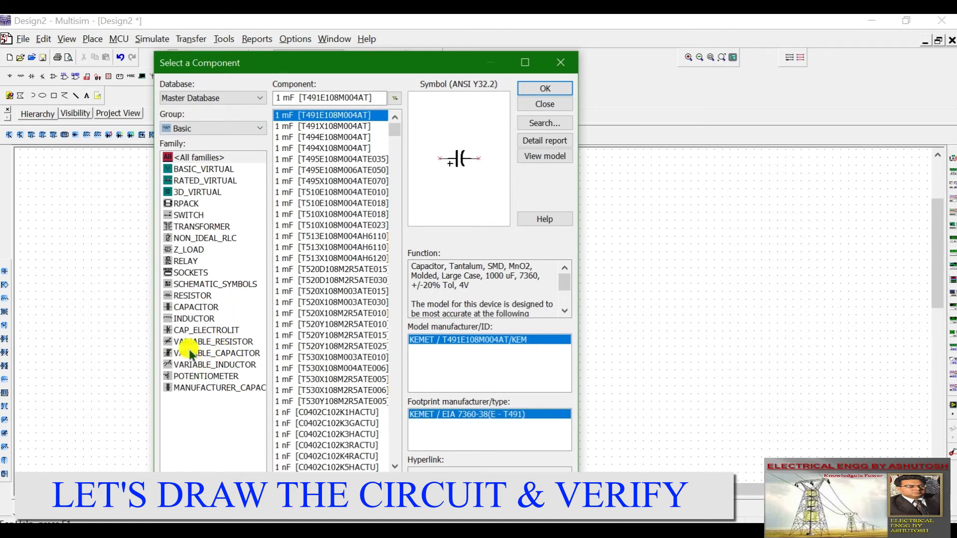
click(197, 295)
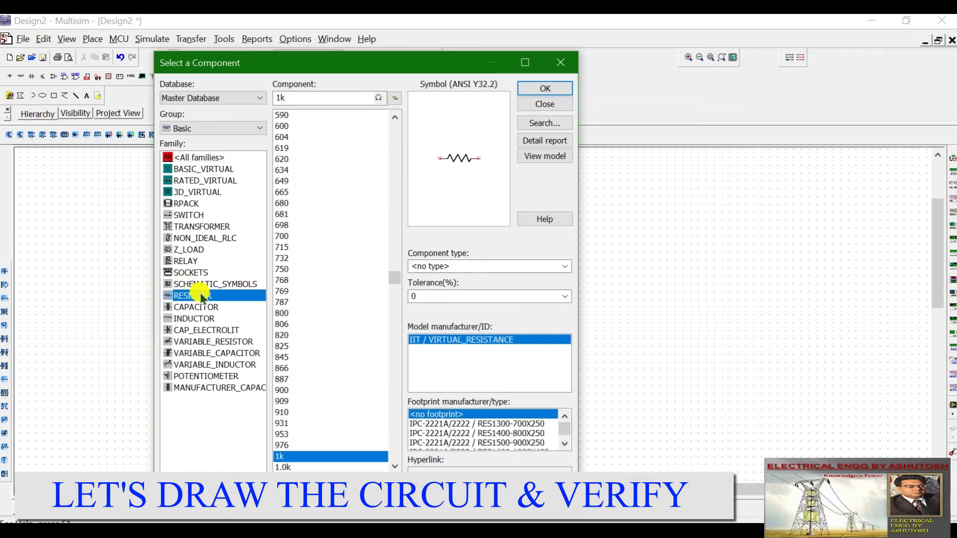
click(545, 88)
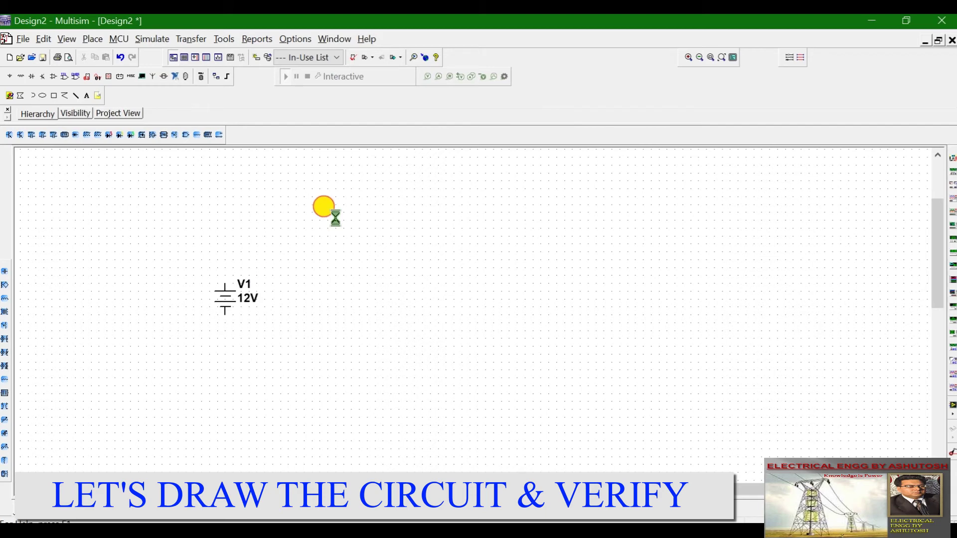
click(335, 219)
click(545, 89)
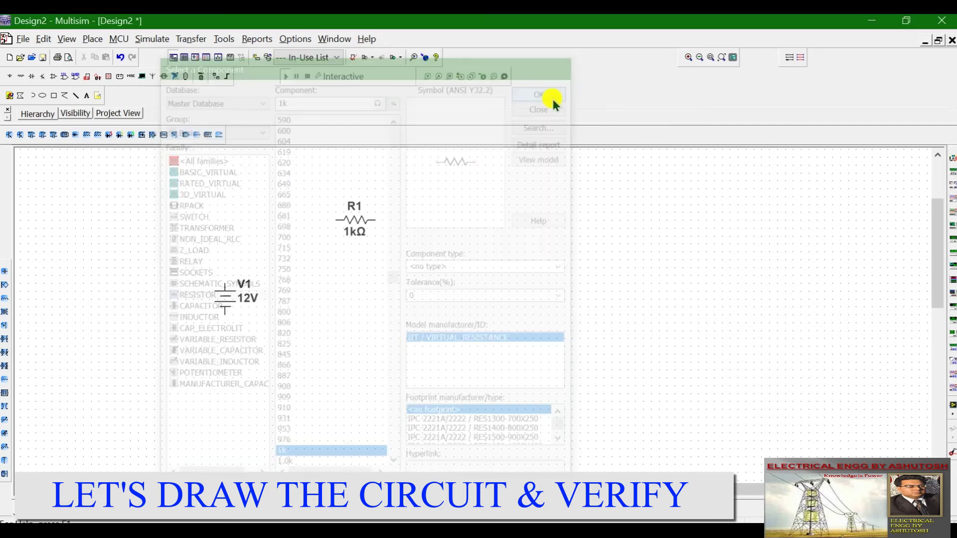
click(540, 220)
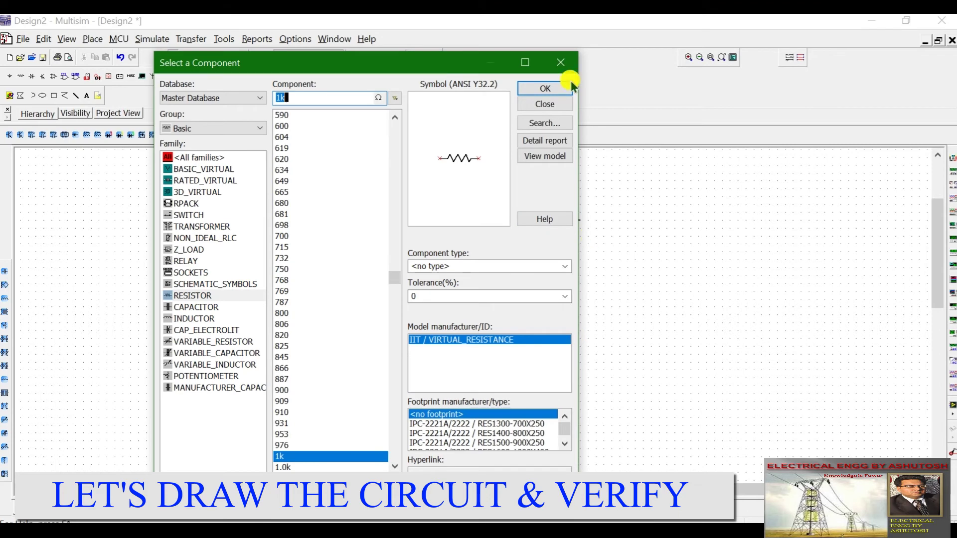
click(545, 89)
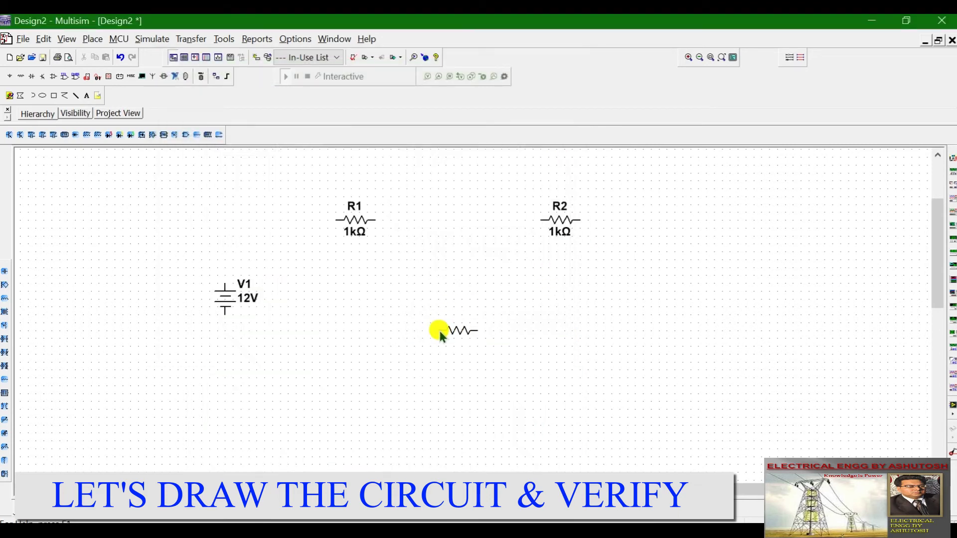
click(439, 301)
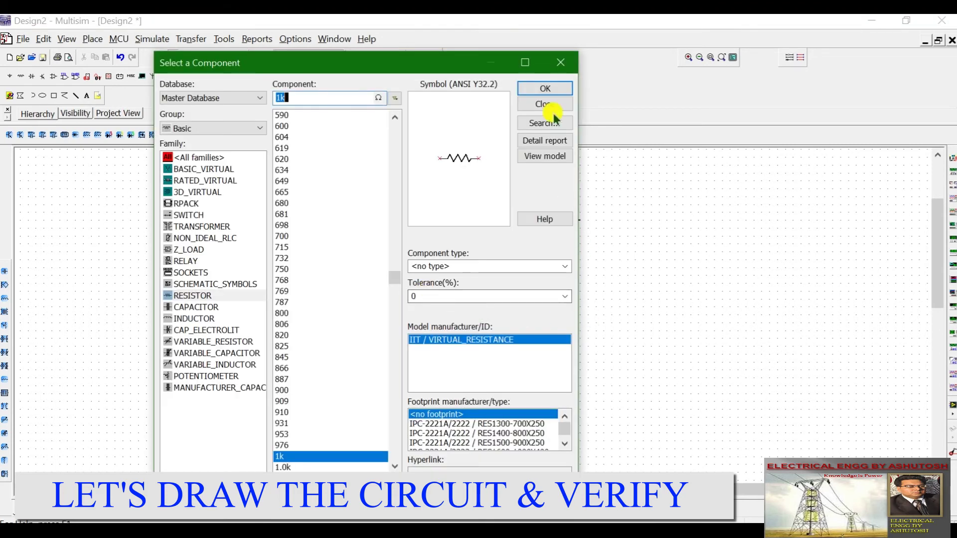
click(545, 90)
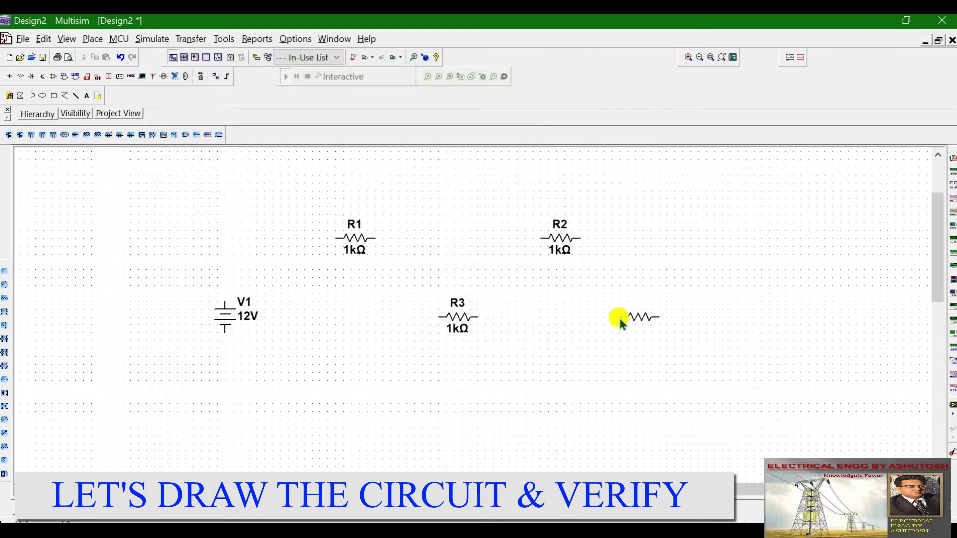
click(618, 316)
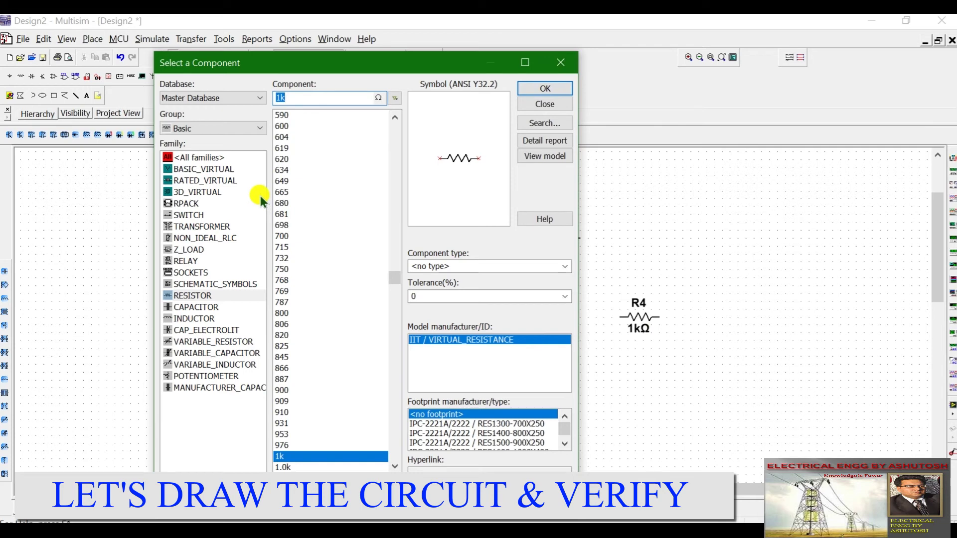
Place a GROUND symbol from the Sources group below the DC source and finish placing components
click(251, 128)
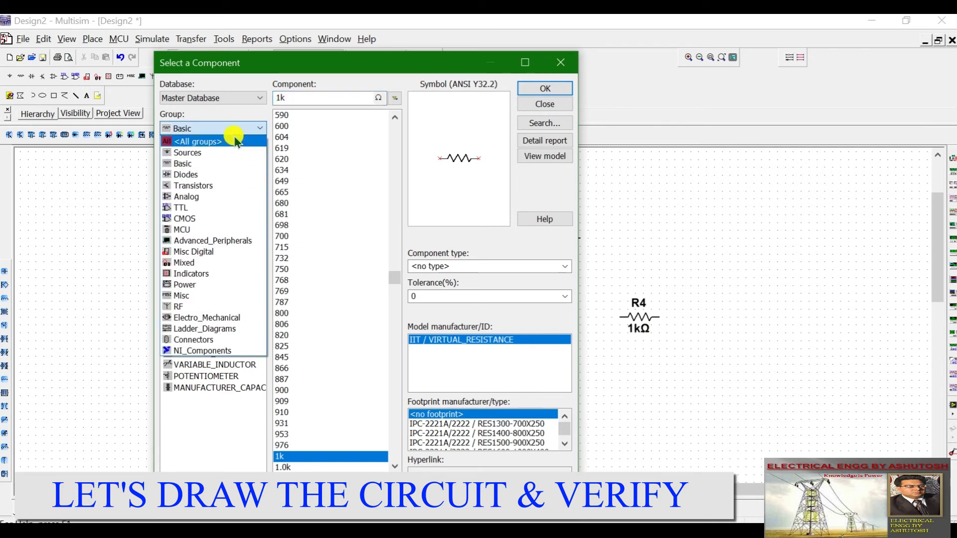
click(192, 154)
click(299, 148)
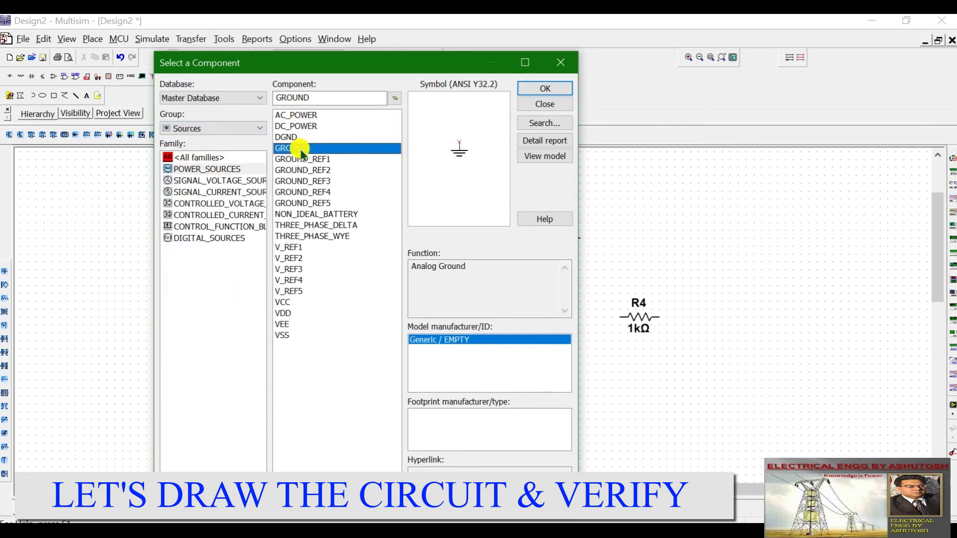
click(548, 89)
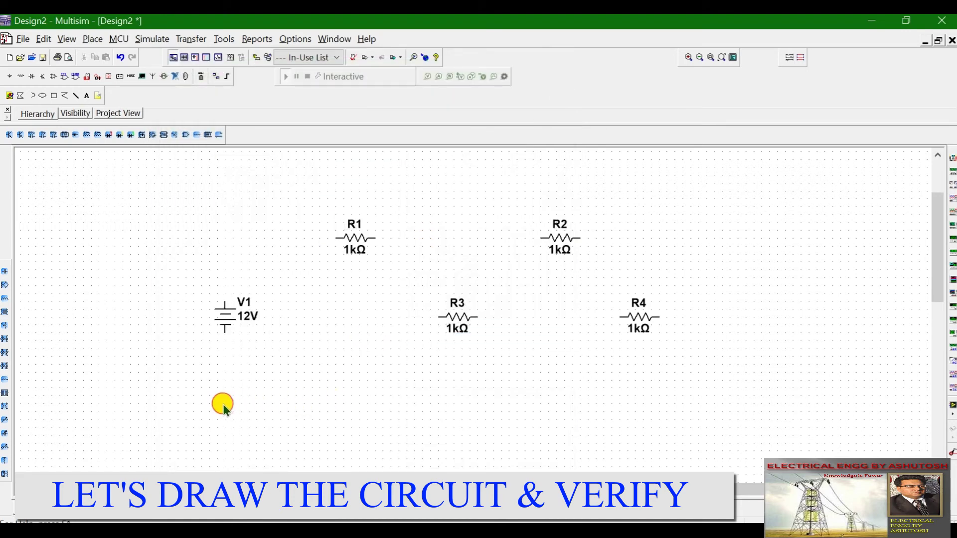
click(223, 405)
click(544, 104)
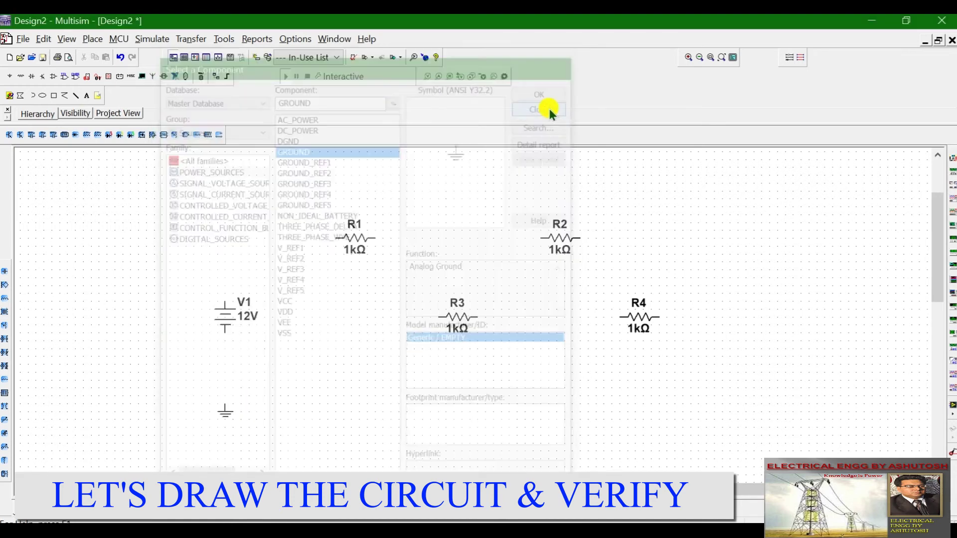